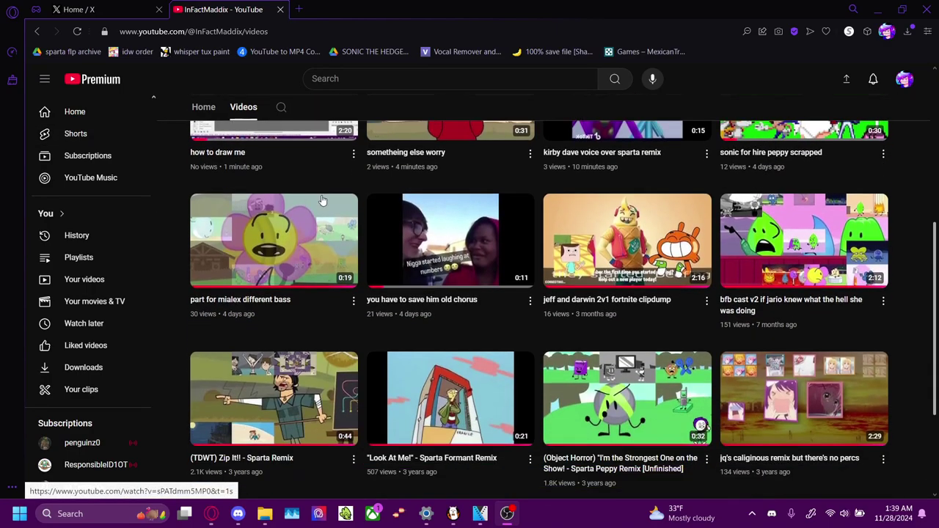
{"action": "scroll", "coordinate": [358, 255], "scroll_direction": "down", "scroll_amount": 2}
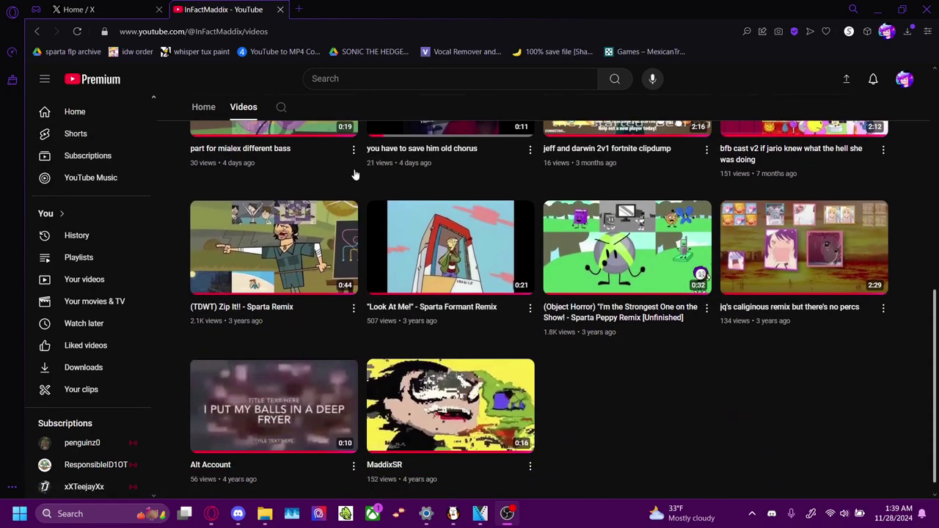
{"action": "scroll", "coordinate": [492, 240], "scroll_direction": "up", "scroll_amount": 3}
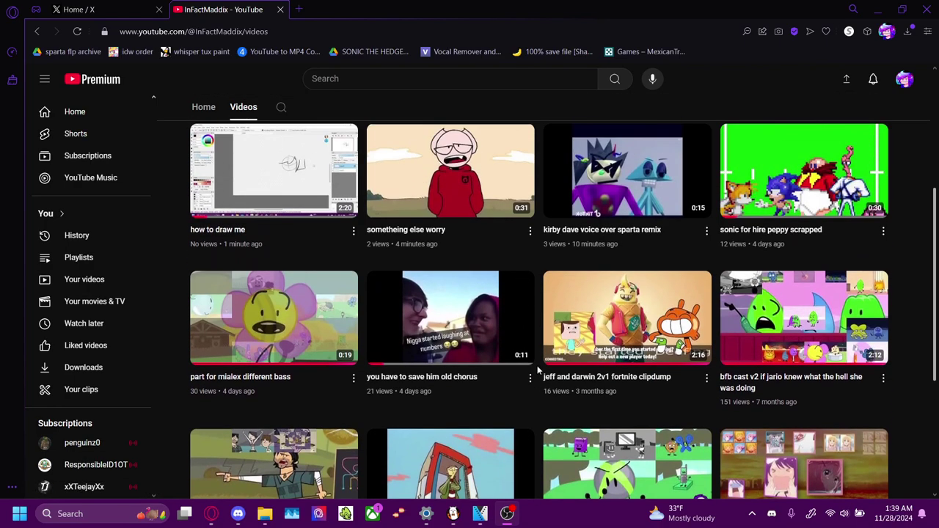
{"action": "scroll", "coordinate": [352, 245], "scroll_direction": "up", "scroll_amount": 3}
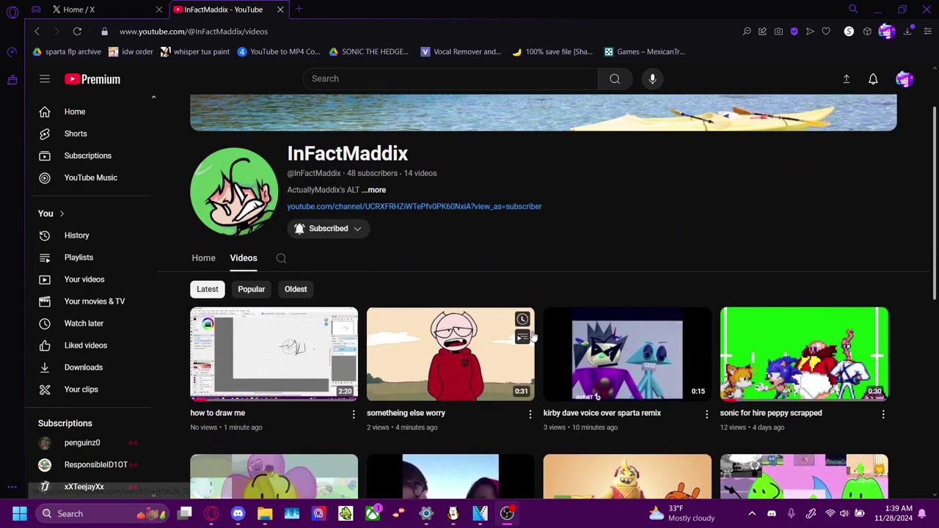
{"action": "scroll", "coordinate": [358, 303], "scroll_direction": "down", "scroll_amount": 2}
{"action": "left_click", "coordinate": [281, 252]}
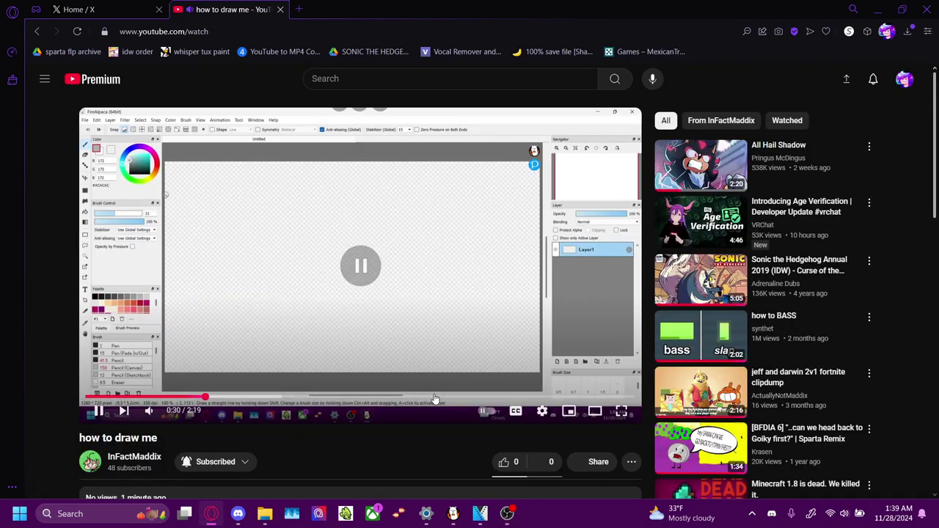
{"action": "left_click_drag", "start_coordinate": [434, 398], "coordinate": [587, 399]}
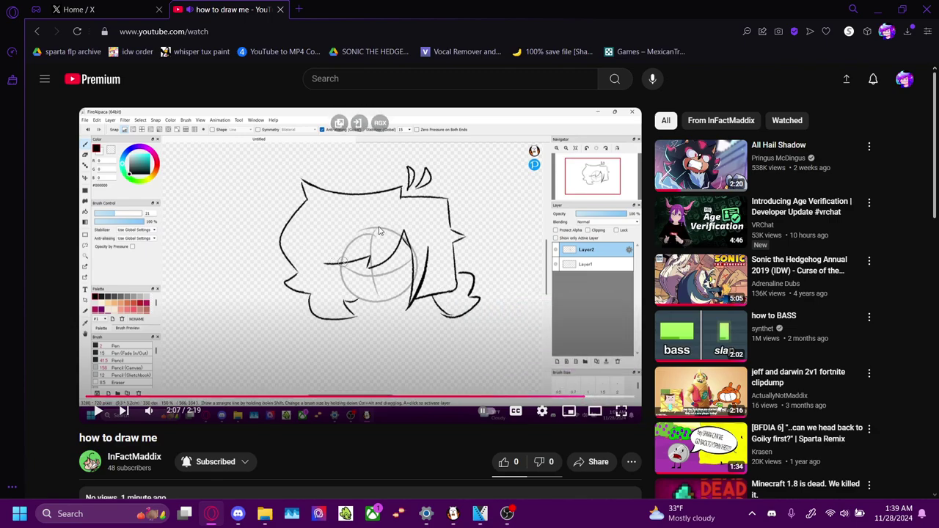
{"action": "key", "text": "alt+Left"}
{"action": "scroll", "coordinate": [453, 258], "scroll_direction": "up", "scroll_amount": 1}
{"action": "scroll", "coordinate": [453, 259], "scroll_direction": "up", "scroll_amount": 4}
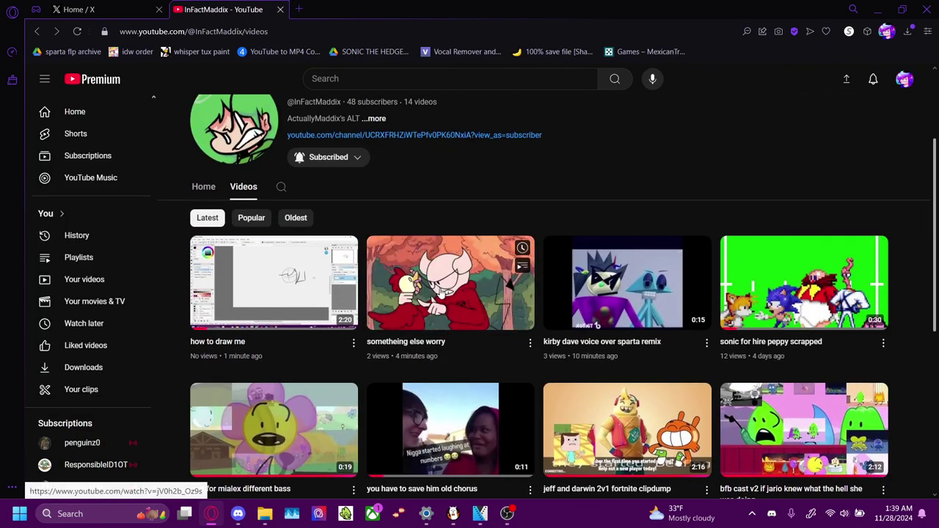
{"action": "middle_click", "coordinate": [451, 283]}
{"action": "left_click", "coordinate": [323, 7]}
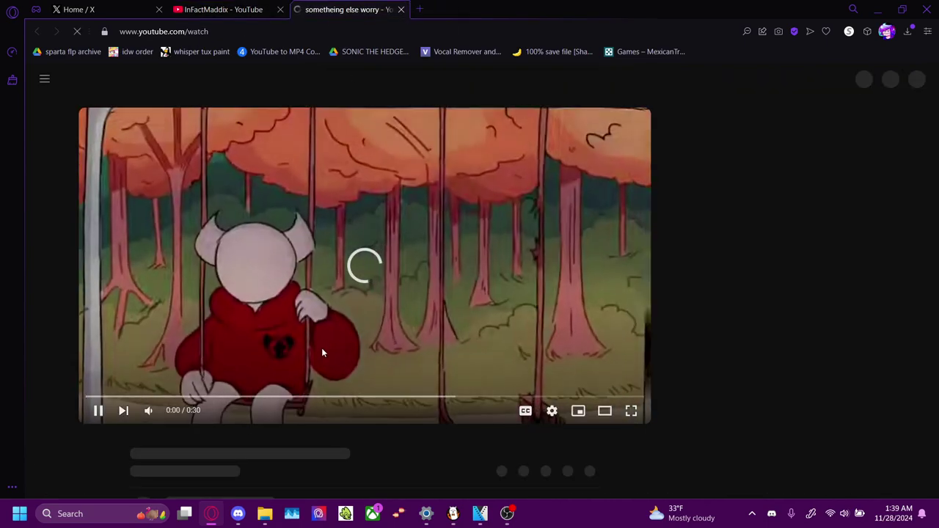
{"action": "left_click", "coordinate": [268, 397]}
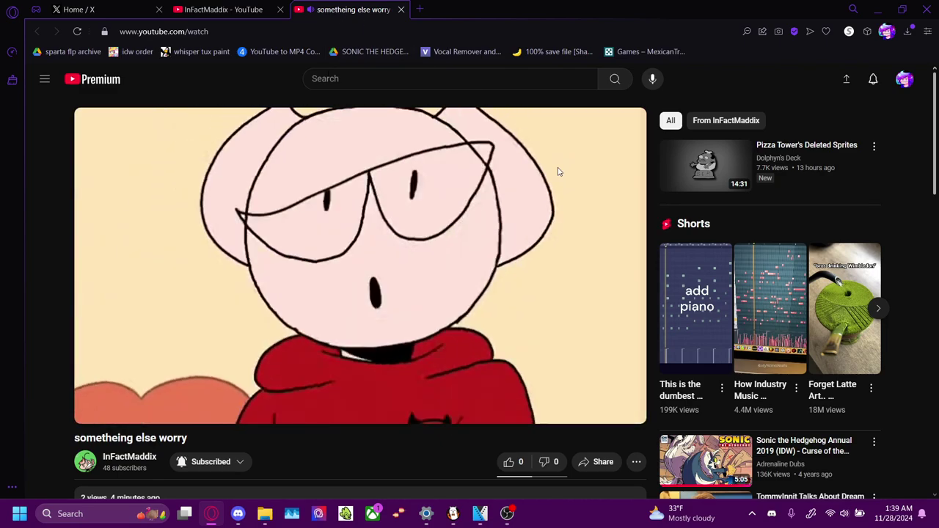
{"action": "key", "text": "ctrl+w"}
{"action": "scroll", "coordinate": [581, 284], "scroll_direction": "down", "scroll_amount": 2}
{"action": "middle_click", "coordinate": [581, 285]}
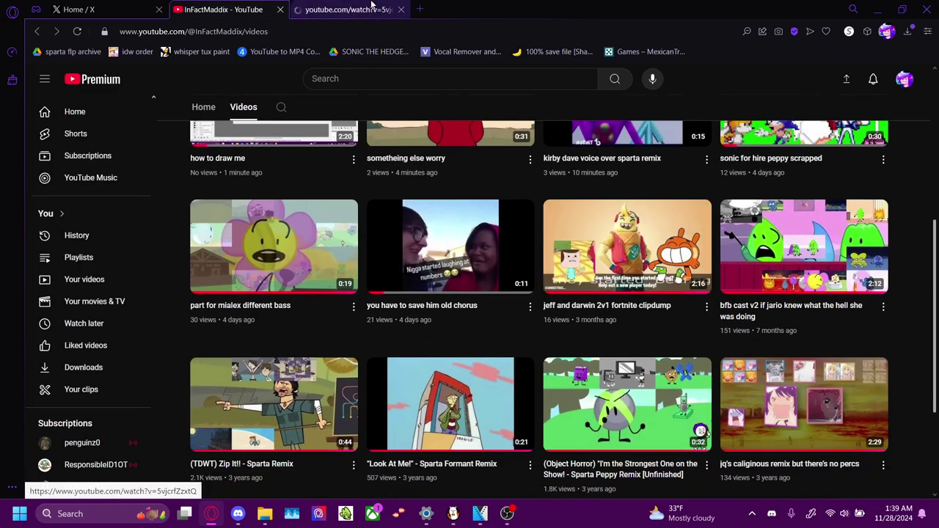
{"action": "left_click", "coordinate": [372, 6]}
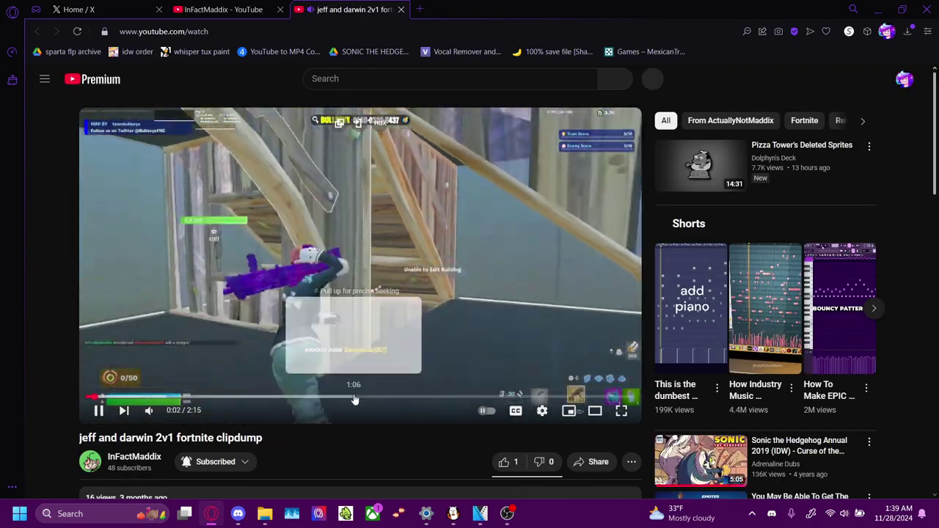
{"action": "left_click", "coordinate": [360, 397]}
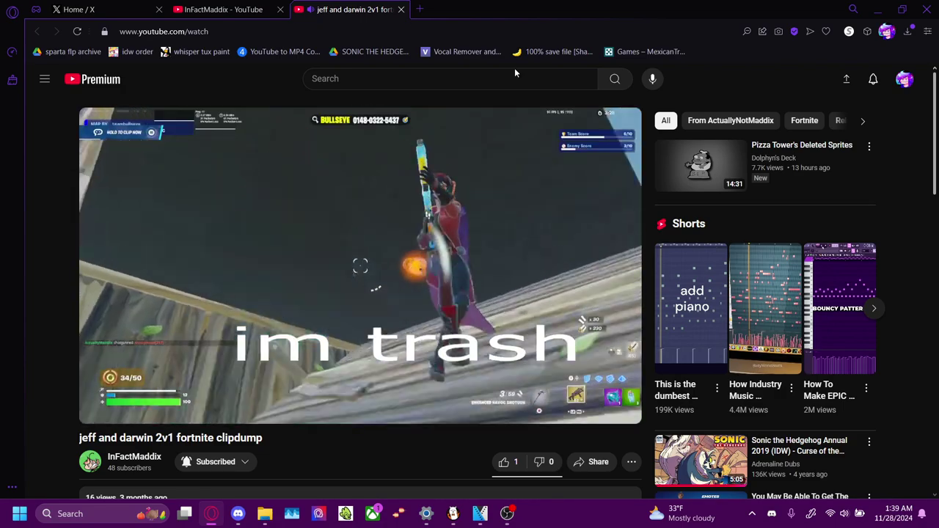
{"action": "key", "text": "ctrl+w"}
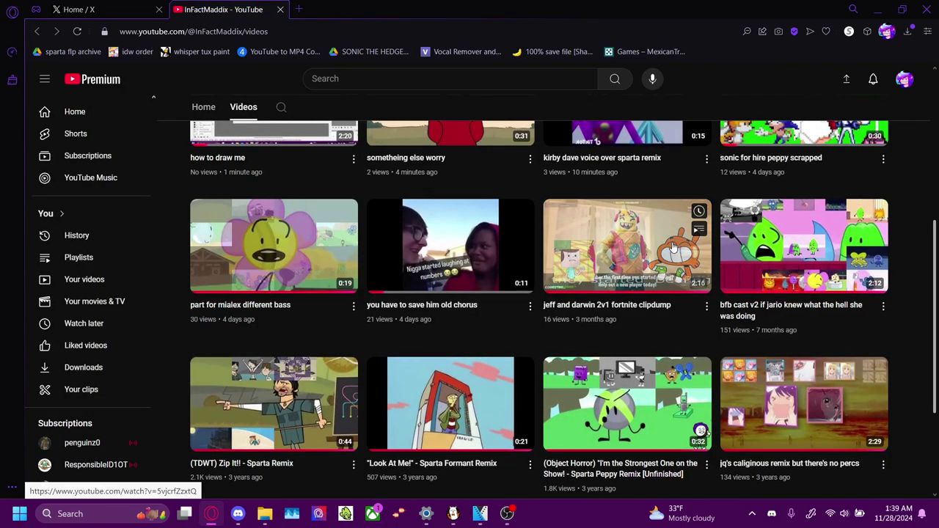
{"action": "scroll", "coordinate": [713, 246], "scroll_direction": "up", "scroll_amount": 2}
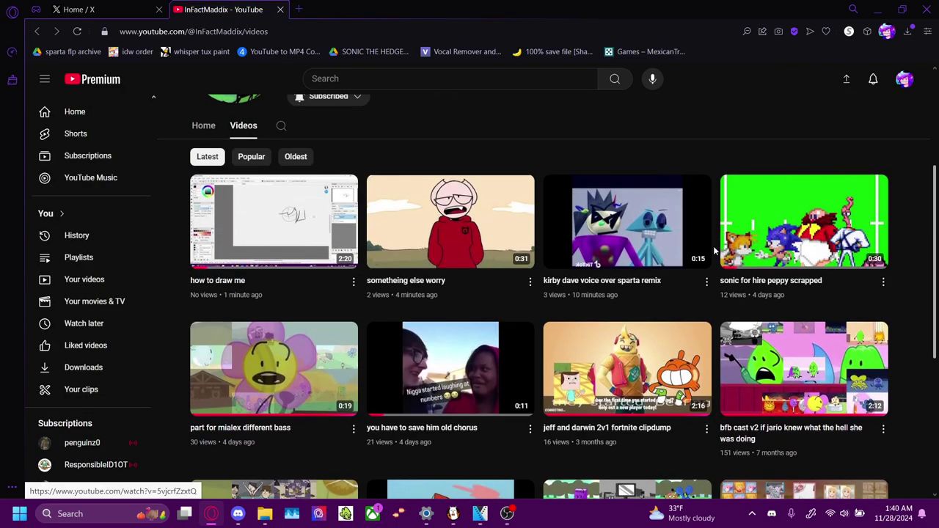
{"action": "scroll", "coordinate": [712, 270], "scroll_direction": "down", "scroll_amount": 1}
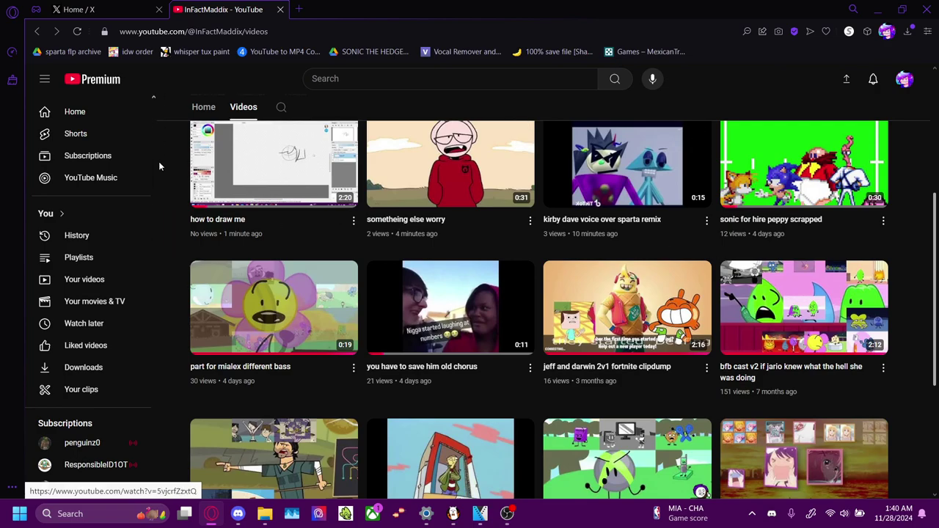
{"action": "scroll", "coordinate": [457, 320], "scroll_direction": "up", "scroll_amount": 4}
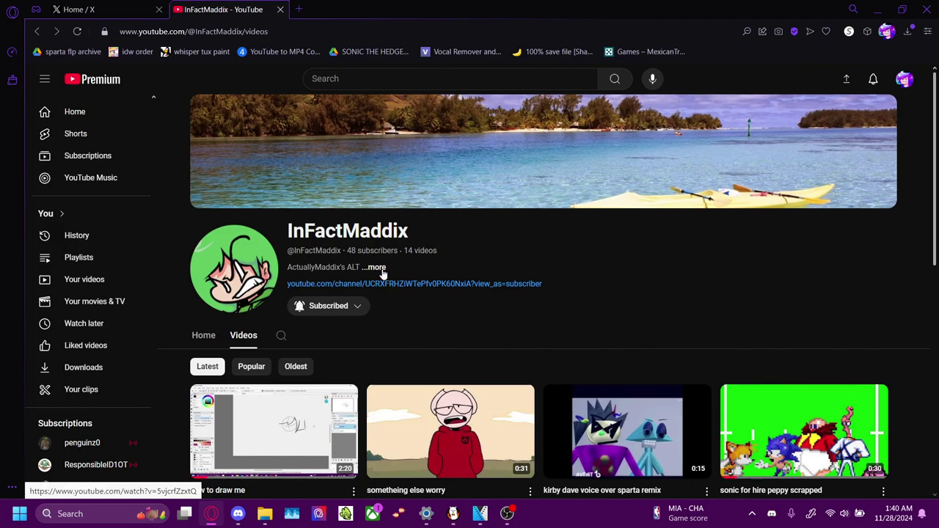
{"action": "scroll", "coordinate": [419, 274], "scroll_direction": "down", "scroll_amount": 2}
{"action": "scroll", "coordinate": [361, 272], "scroll_direction": "down", "scroll_amount": 3}
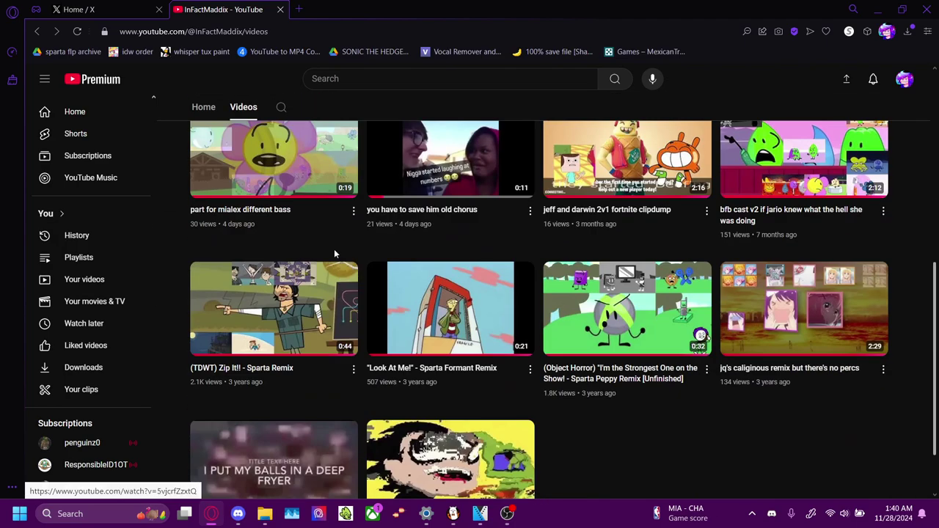
{"action": "scroll", "coordinate": [334, 248], "scroll_direction": "down", "scroll_amount": 1}
{"action": "scroll", "coordinate": [346, 264], "scroll_direction": "up", "scroll_amount": 4}
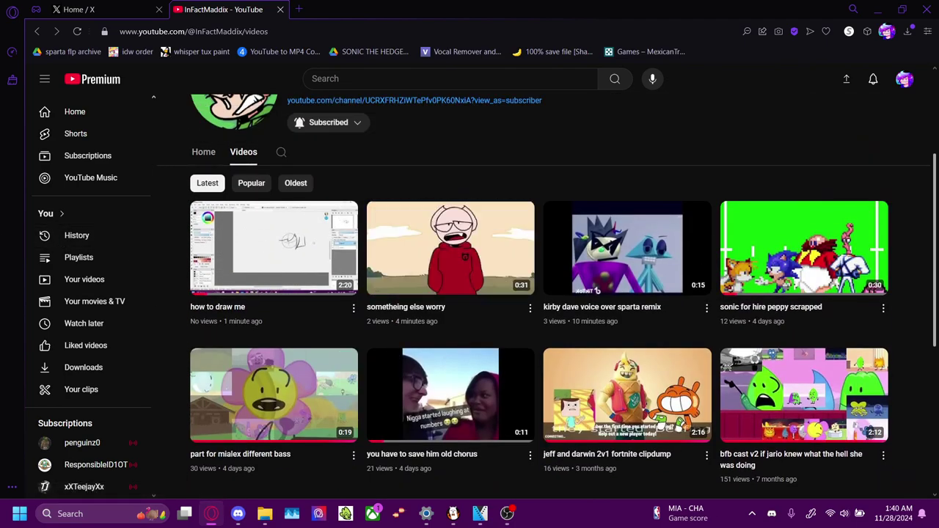